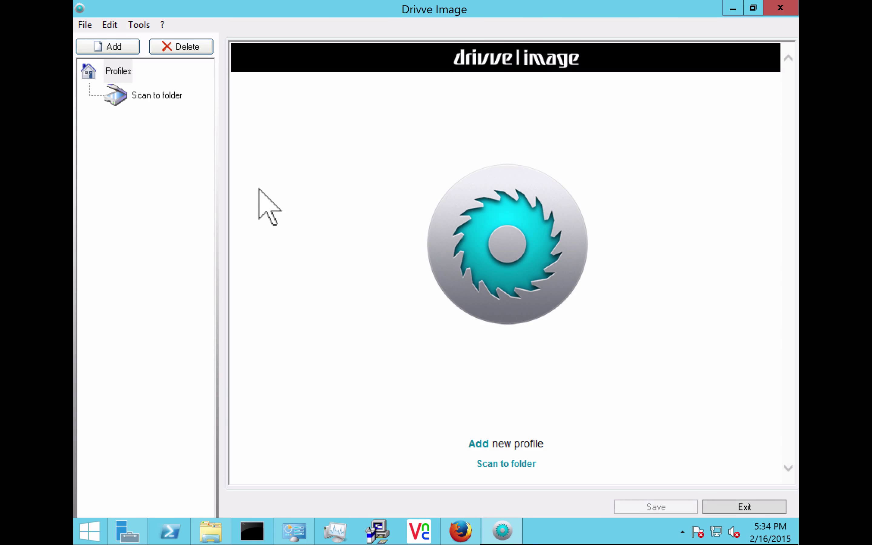
- Open Device Management from Tools, select the ScanFront-Demo device, and begin adding a new device
{"action": "left_click", "coordinate": [141, 28]}
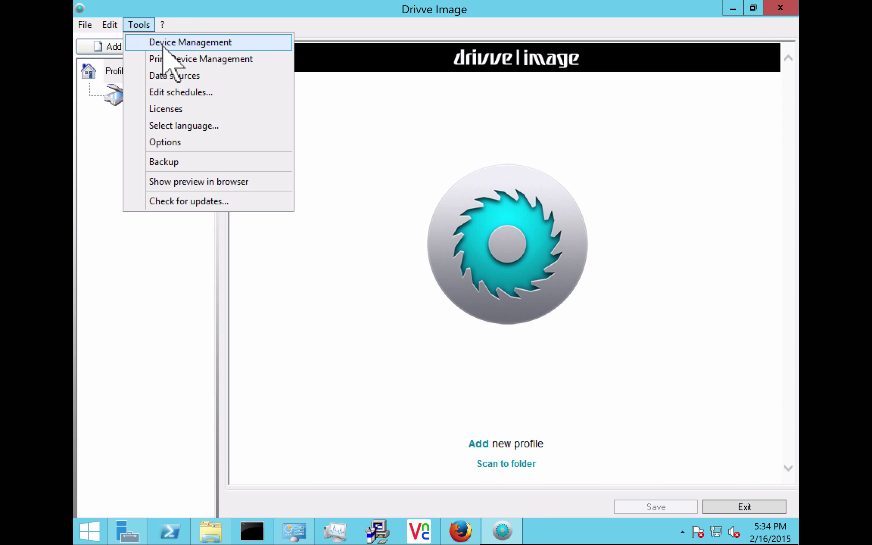
{"action": "left_click", "coordinate": [163, 43]}
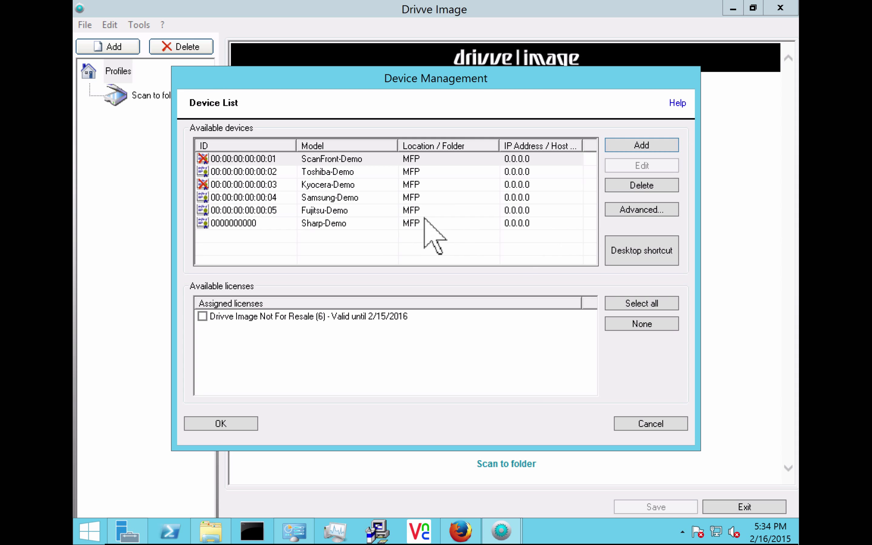
{"action": "left_click", "coordinate": [362, 158]}
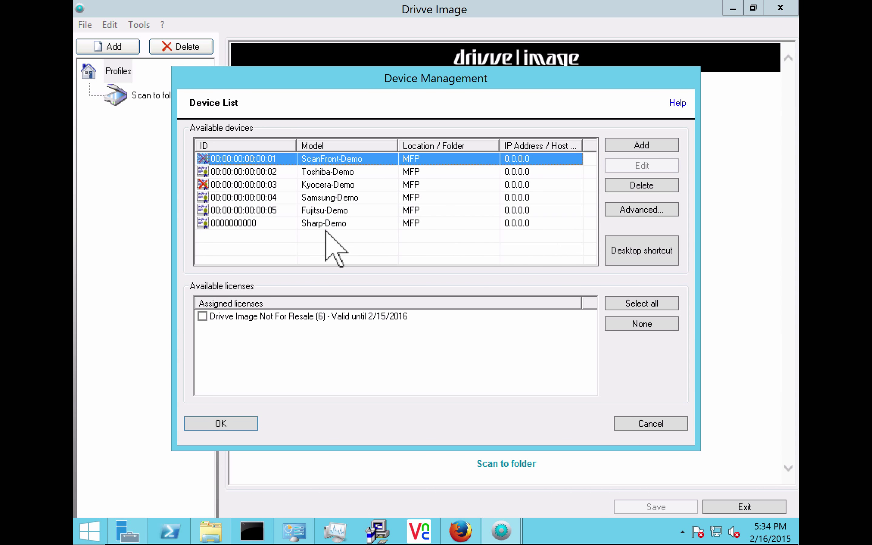
{"action": "left_click", "coordinate": [638, 144]}
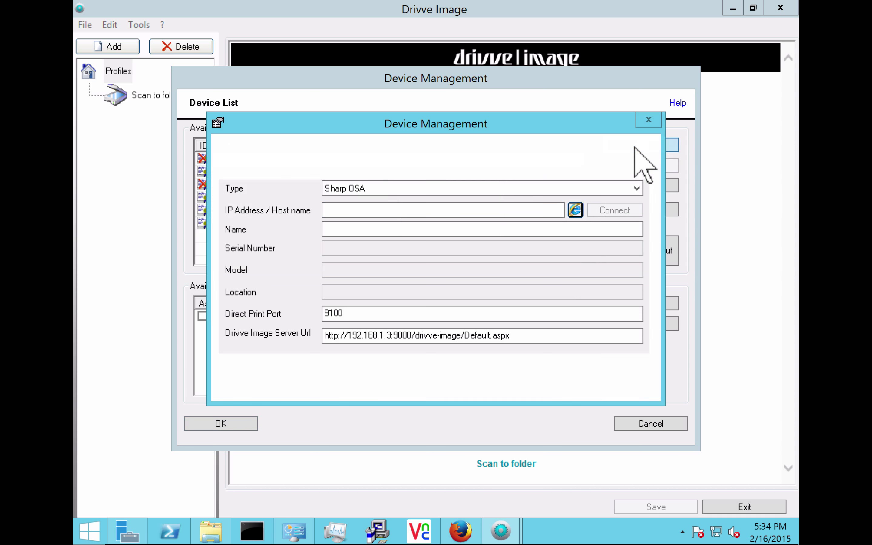
- Enter a Sharp OSA device at 12.9.9.9, then cancel it and close Device Management
{"action": "left_click", "coordinate": [421, 189]}
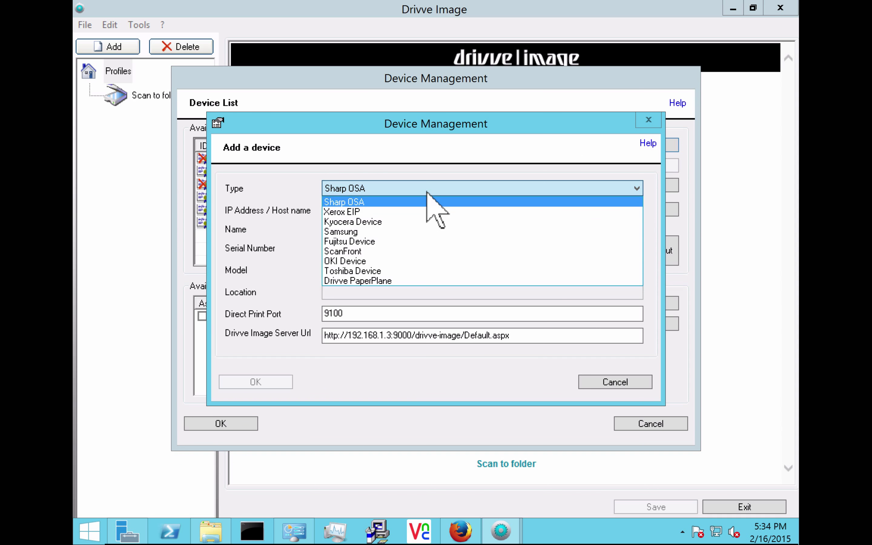
{"action": "left_click", "coordinate": [426, 193]}
{"action": "left_click", "coordinate": [367, 211]}
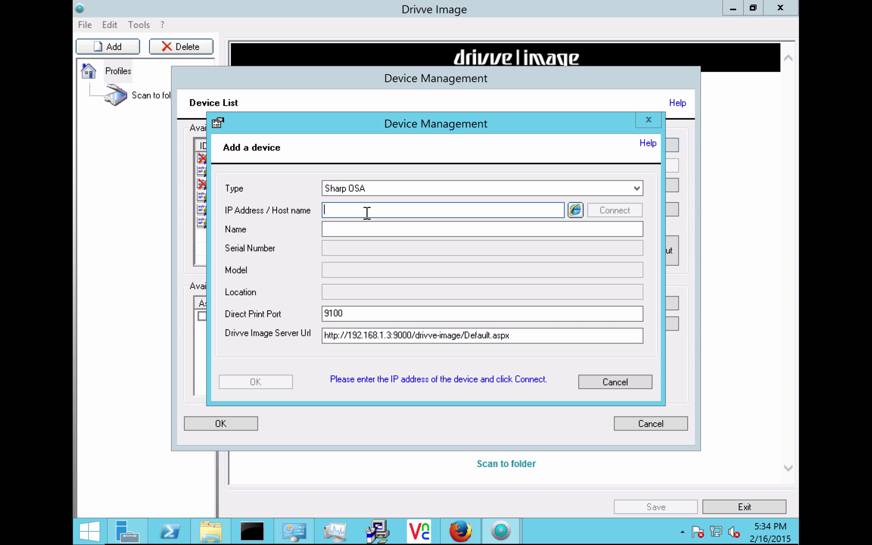
{"action": "type", "text": "12"}
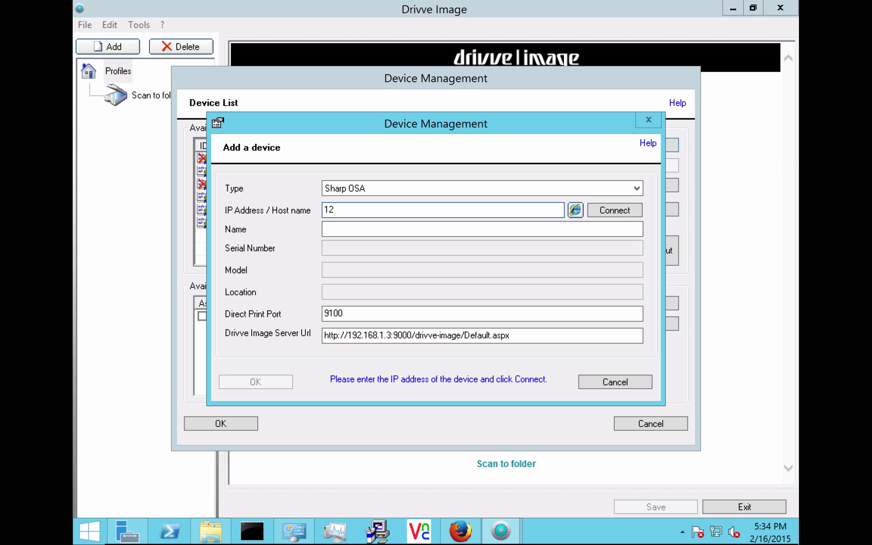
{"action": "type", "text": ".9.9.9"}
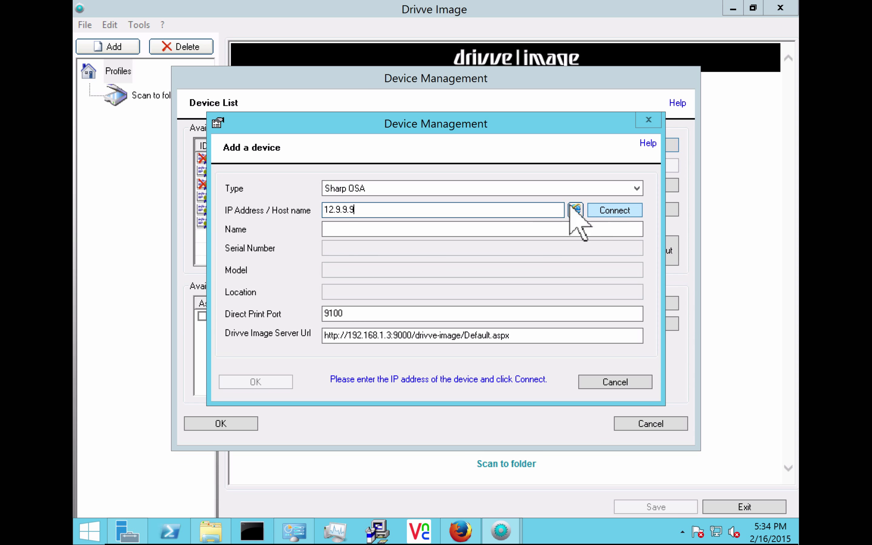
{"action": "left_click", "coordinate": [358, 229]}
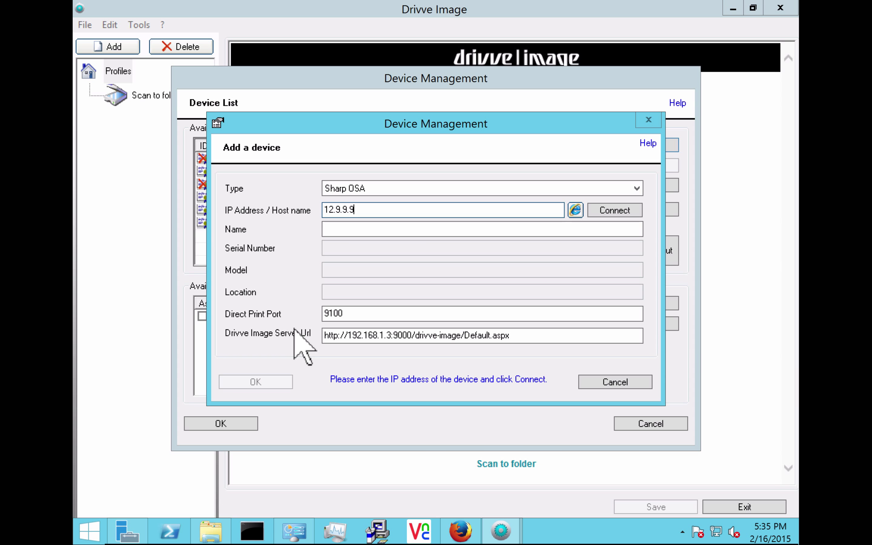
{"action": "left_click", "coordinate": [618, 382]}
{"action": "left_click", "coordinate": [637, 423]}
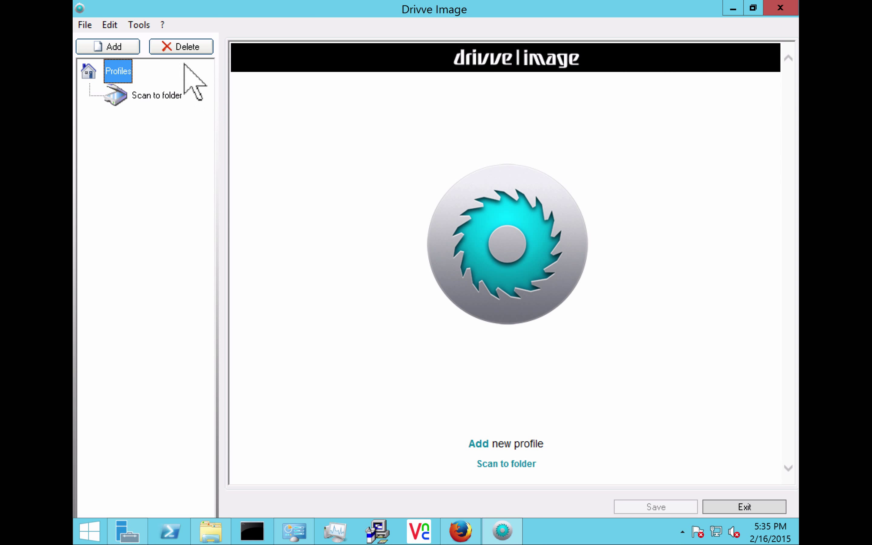
- Open Tools > Data sources and begin adding a new data source
{"action": "left_click", "coordinate": [140, 29]}
{"action": "left_click", "coordinate": [166, 77]}
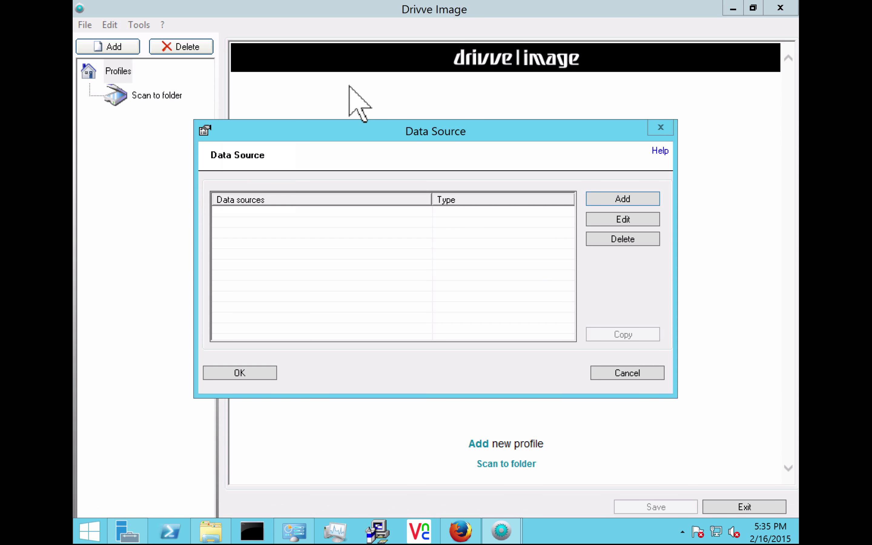
{"action": "left_click", "coordinate": [641, 201]}
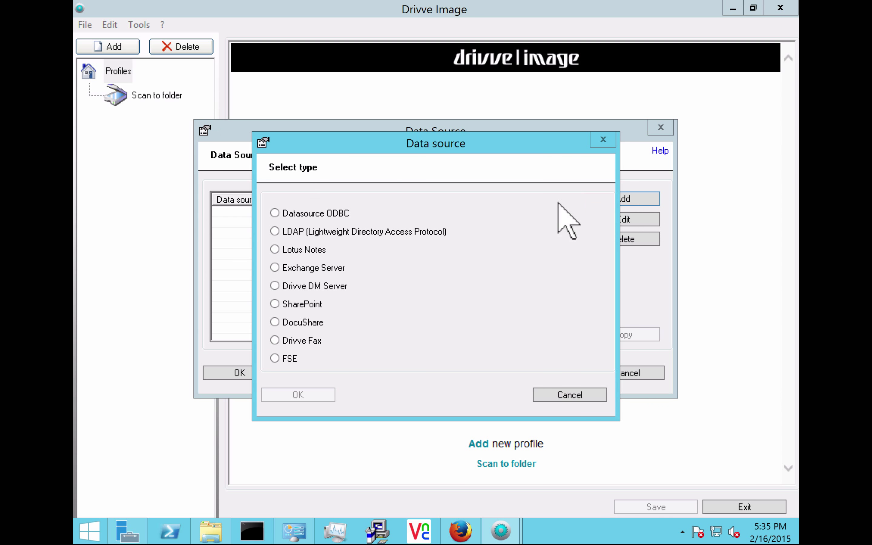
- Compare the ODBC, Exchange Server, Drivve DM Server and SharePoint types, then confirm LDAP
{"action": "left_click", "coordinate": [338, 232]}
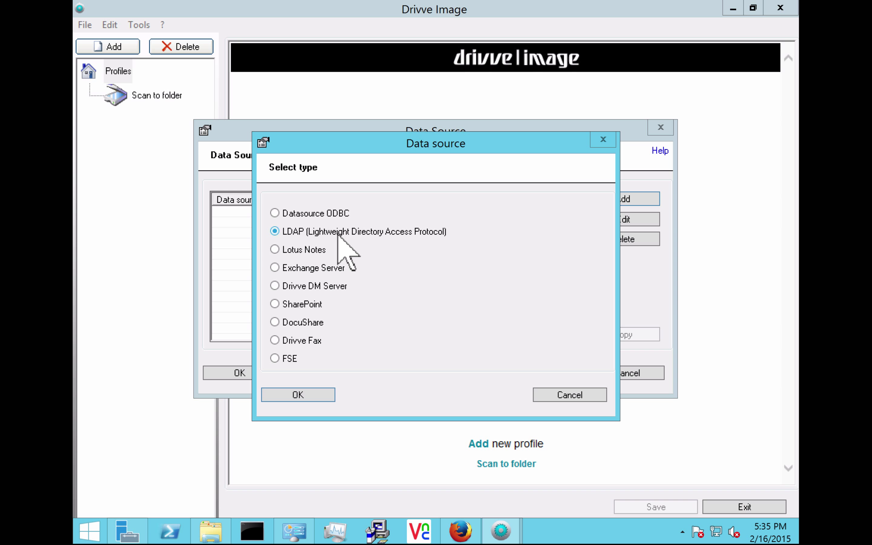
{"action": "left_click", "coordinate": [326, 217]}
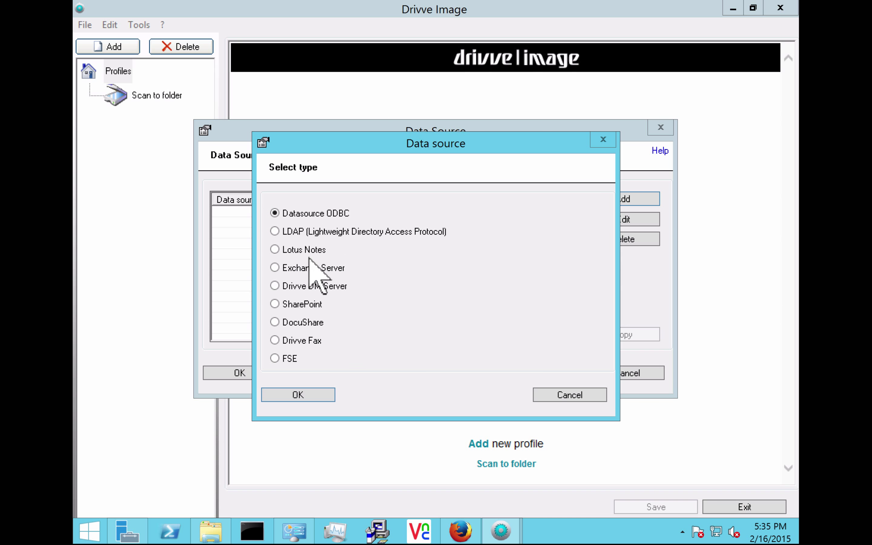
{"action": "left_click", "coordinate": [317, 273]}
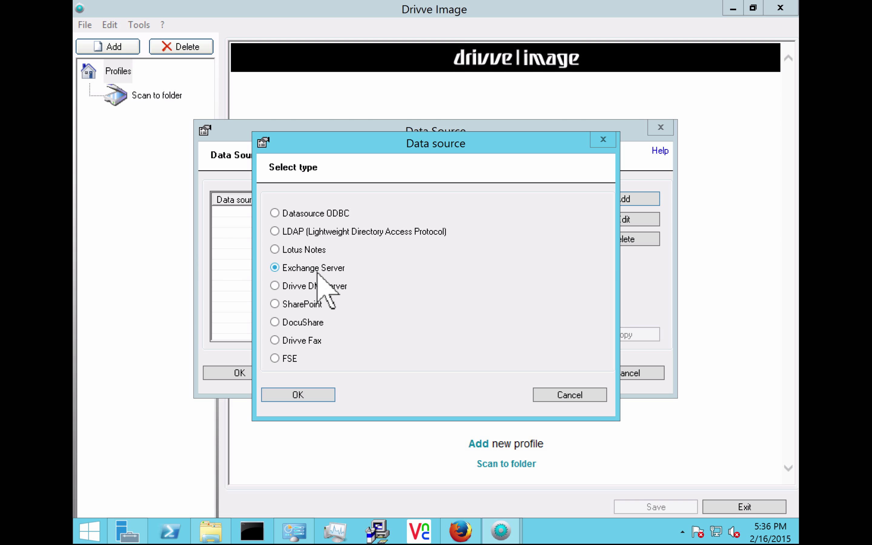
{"action": "left_click", "coordinate": [305, 291]}
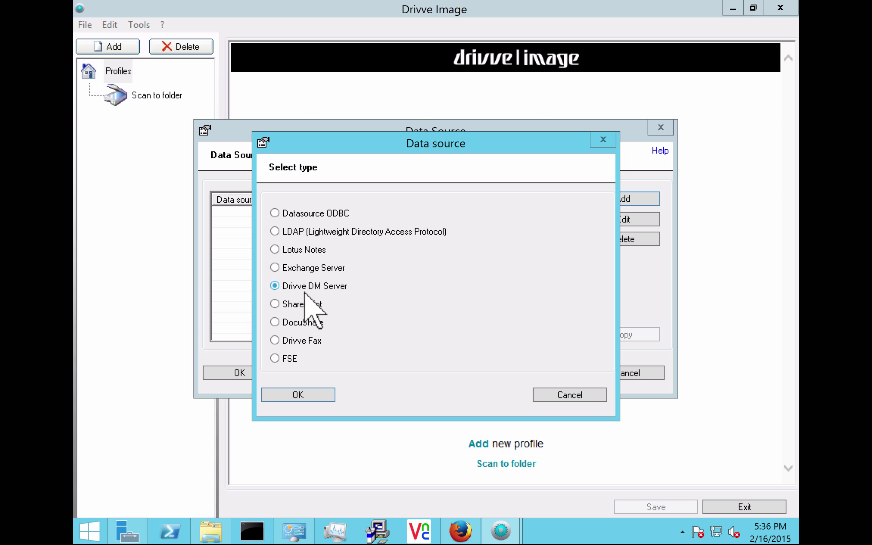
{"action": "left_click", "coordinate": [287, 310]}
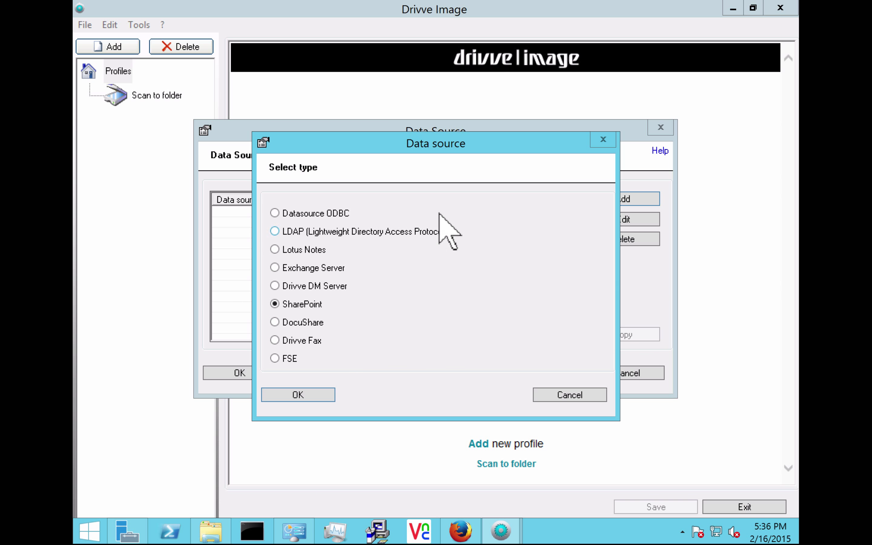
{"action": "left_click", "coordinate": [356, 233]}
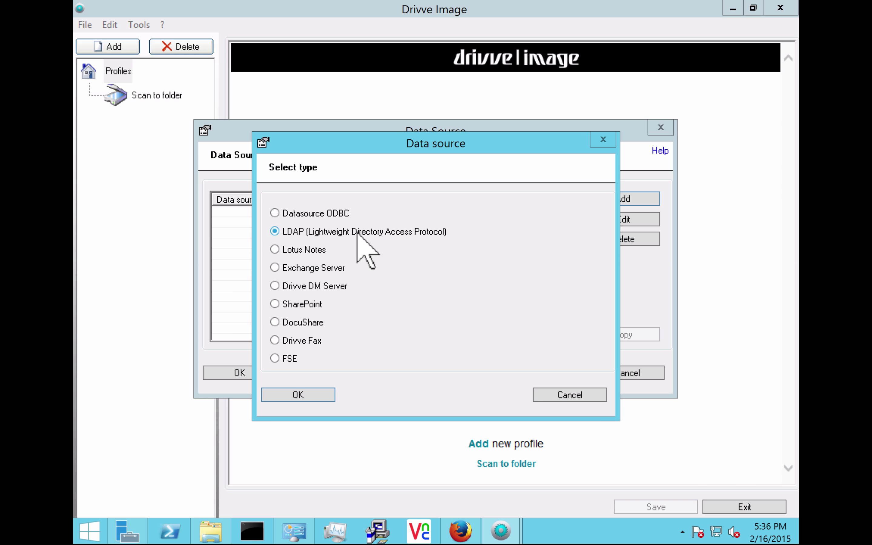
{"action": "left_click", "coordinate": [298, 394]}
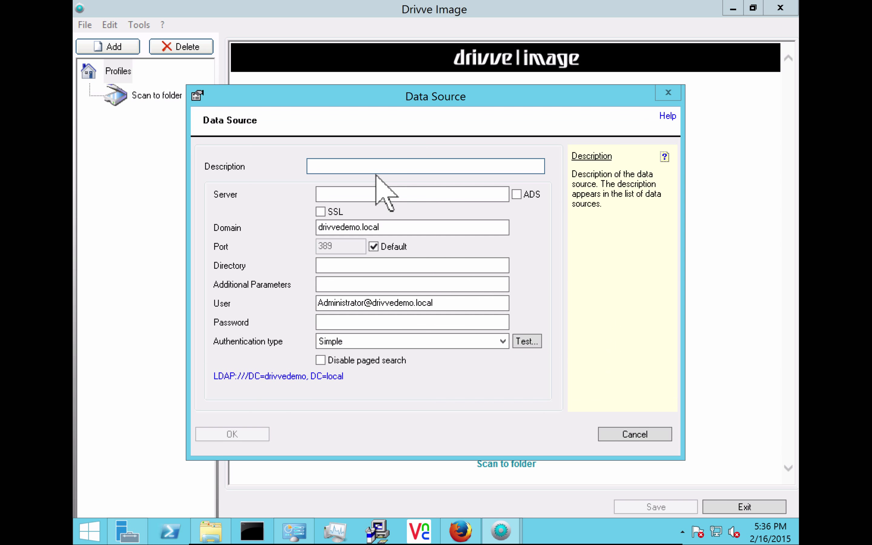
- Describe the LDAP source as 'ldap' with server 127.0.0.1 and the login password
{"action": "type", "text": "ldap"}
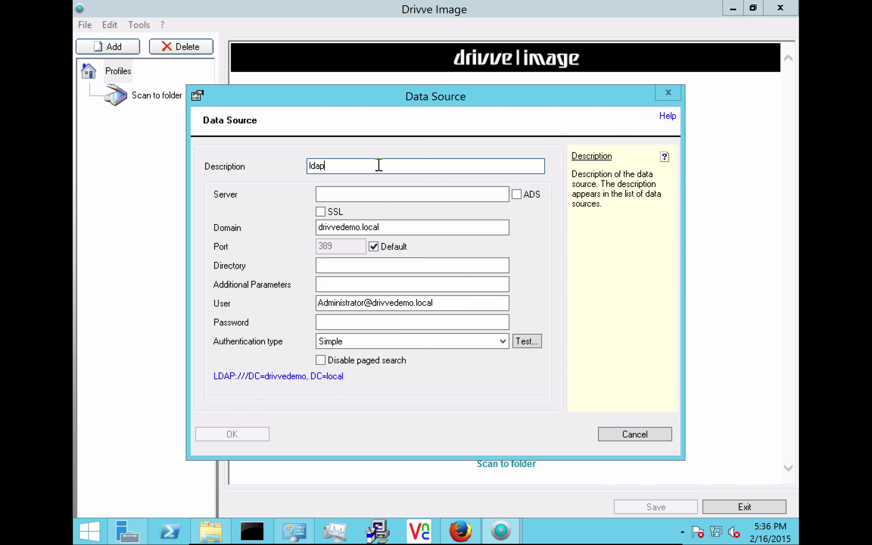
{"action": "left_click", "coordinate": [363, 196]}
{"action": "type", "text": "12"}
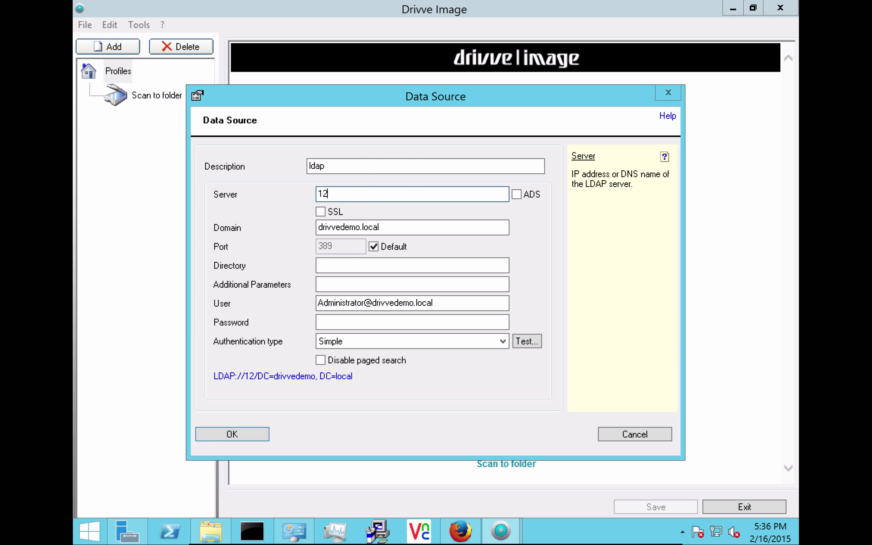
{"action": "type", "text": "7.0.0.1"}
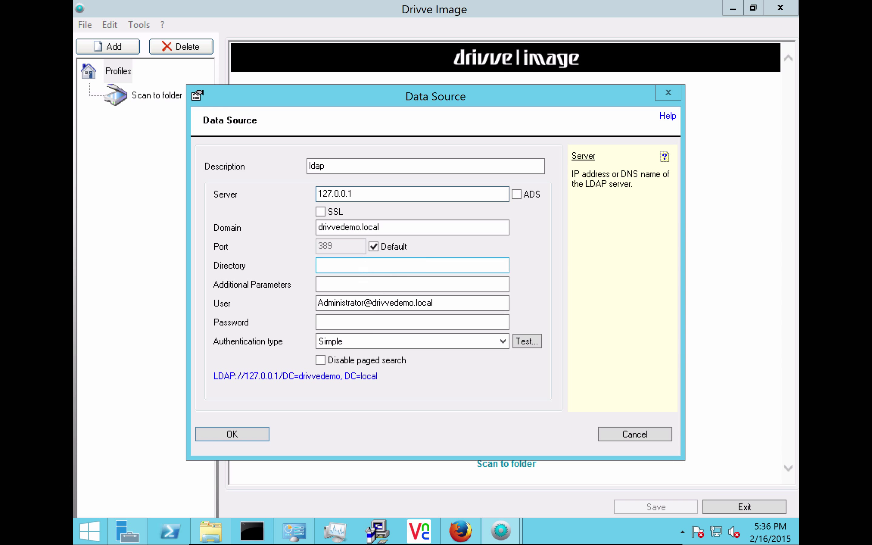
{"action": "left_click", "coordinate": [334, 321]}
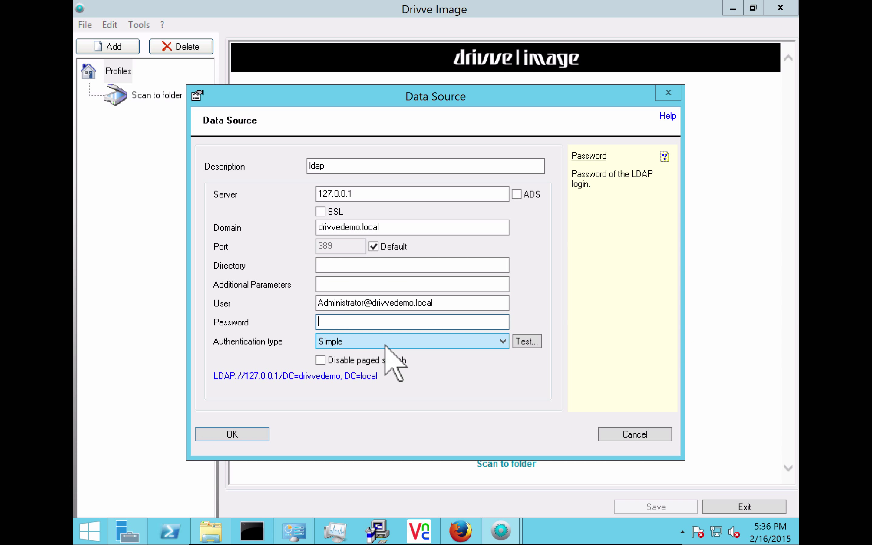
{"action": "type", "text": "******"}
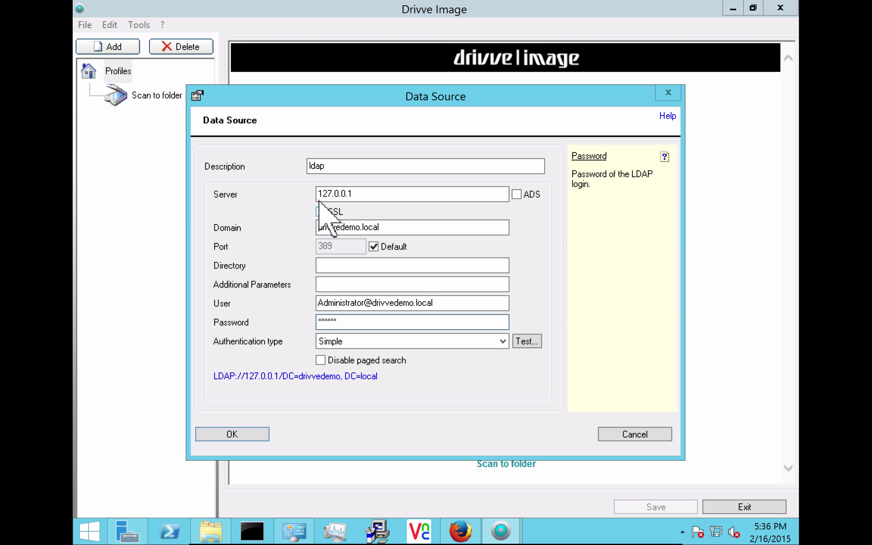
- Review the Directory and Additional Parameters settings, then run a successful LDAP server test
{"action": "left_click", "coordinate": [364, 267]}
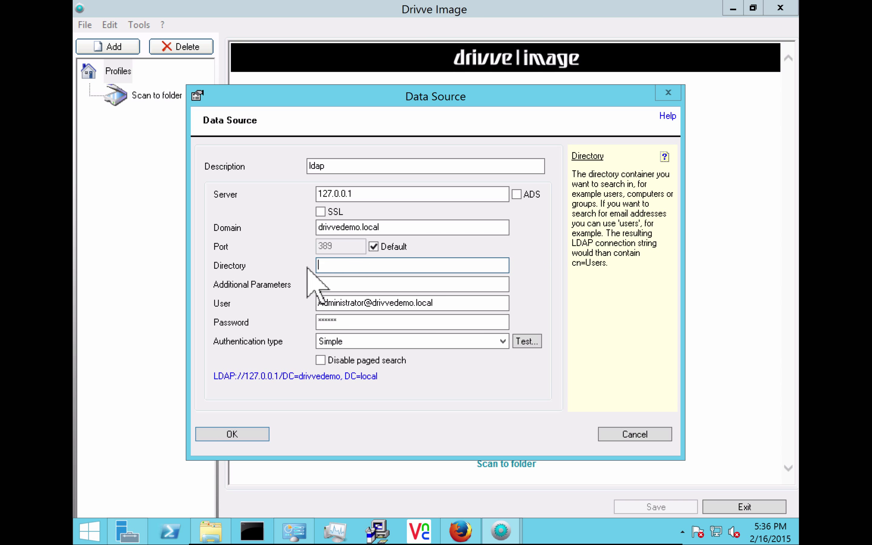
{"action": "left_click", "coordinate": [344, 285]}
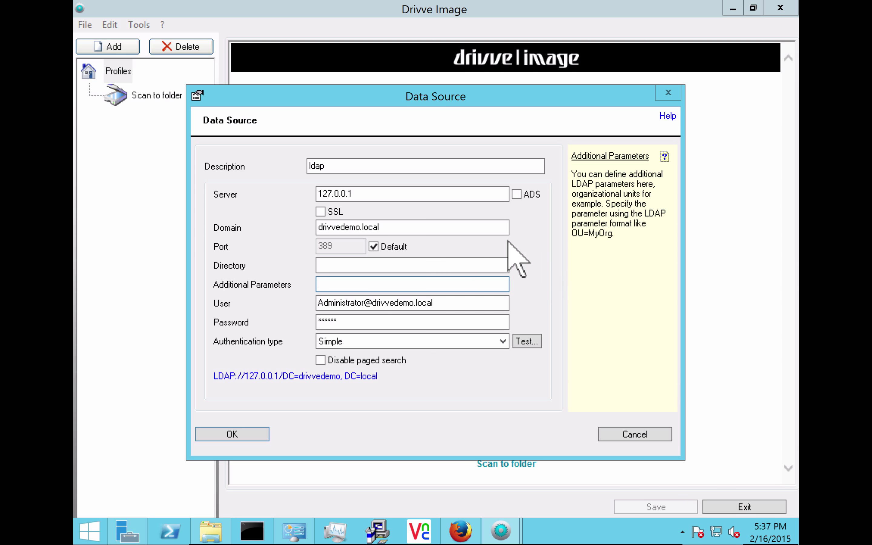
{"action": "left_click", "coordinate": [525, 342]}
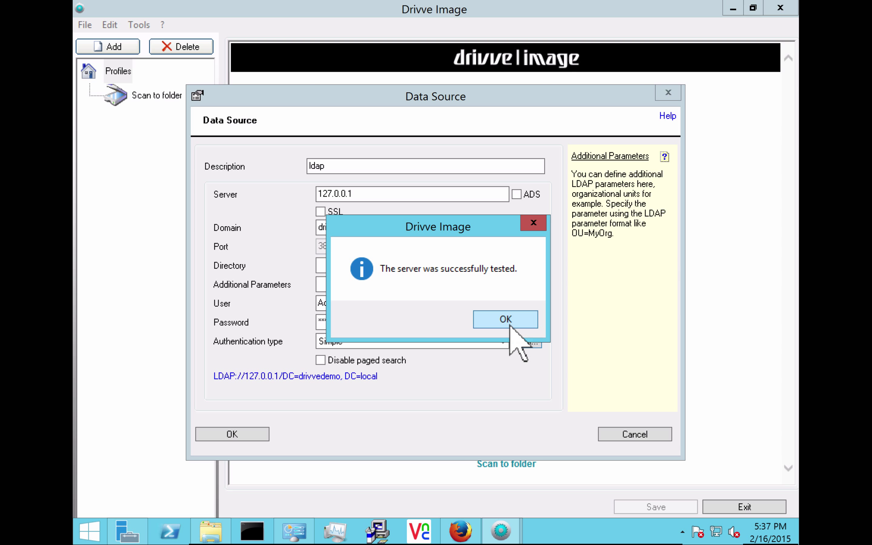
{"action": "left_click", "coordinate": [511, 324]}
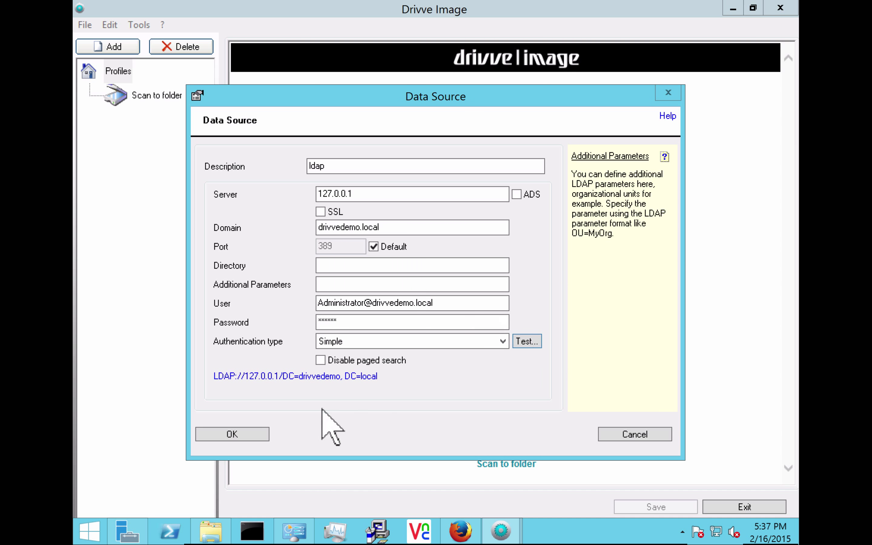
- Save the ldap data source and start a new Datasource ODBC source
{"action": "left_click", "coordinate": [256, 434]}
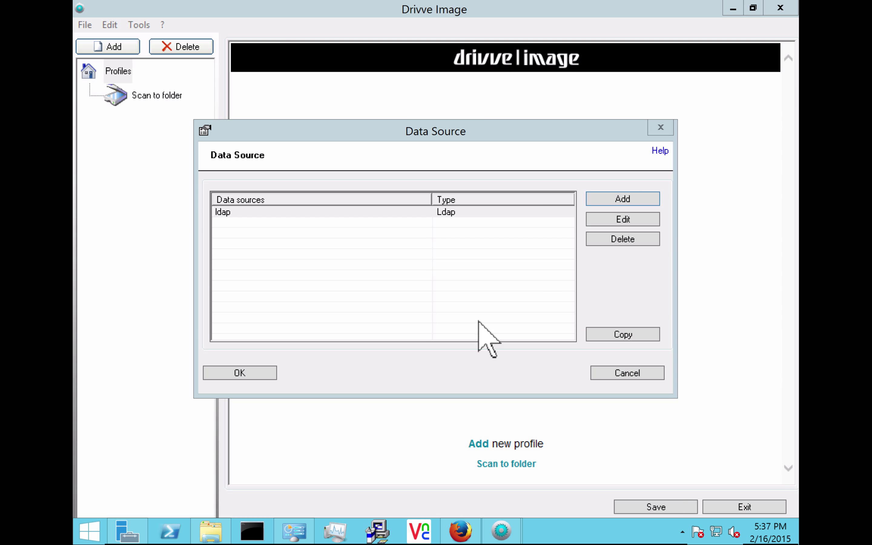
{"action": "left_click", "coordinate": [622, 202]}
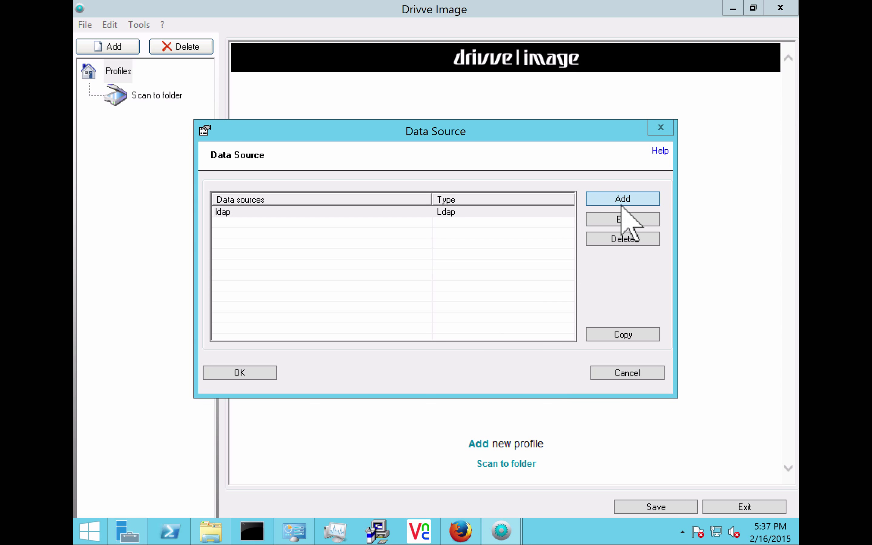
{"action": "left_click", "coordinate": [324, 214]}
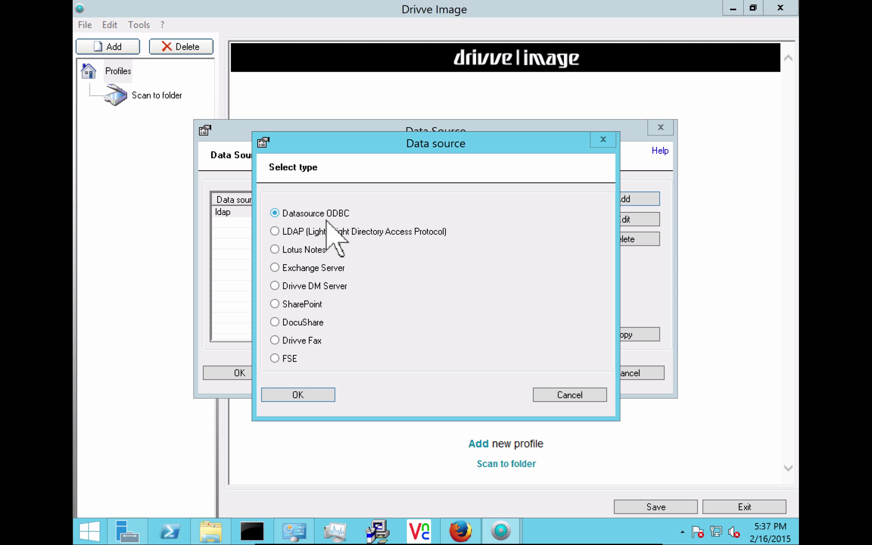
{"action": "left_click", "coordinate": [288, 398]}
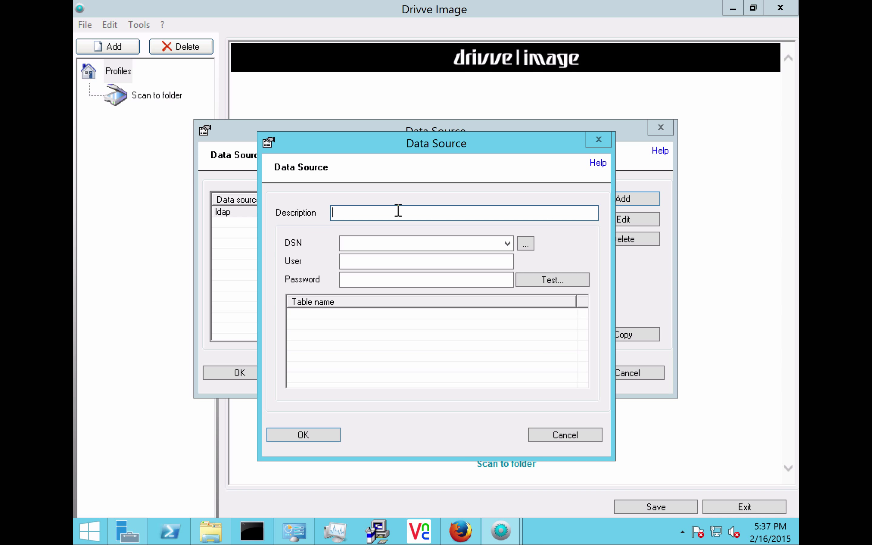
- Describe the new ODBC source as 'Orders' and bring up the ODBC Data Source Administrator
{"action": "type", "text": "Orders"}
{"action": "left_click", "coordinate": [500, 248]}
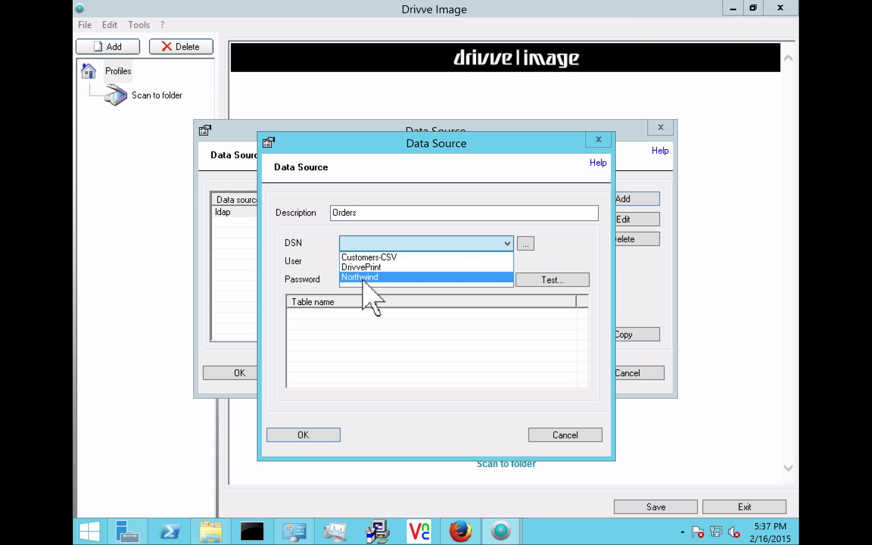
{"action": "left_click", "coordinate": [574, 254]}
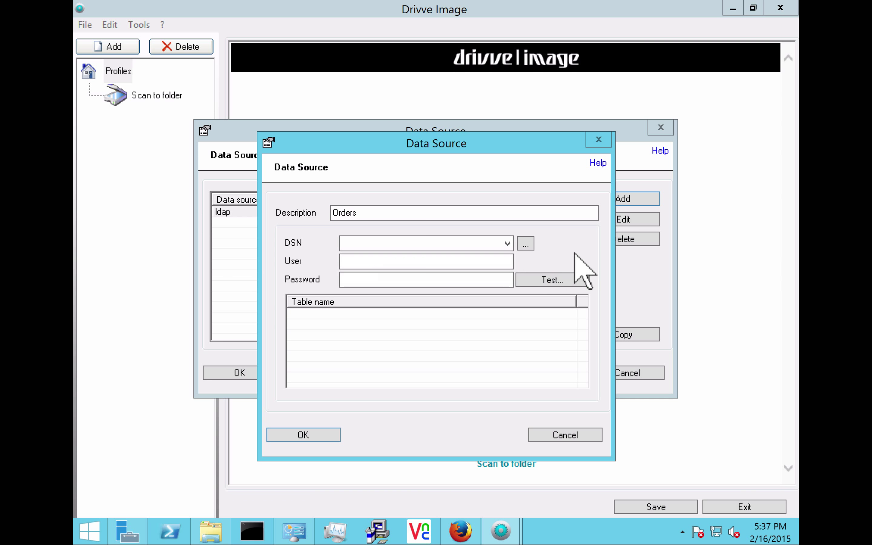
{"action": "left_click", "coordinate": [525, 245]}
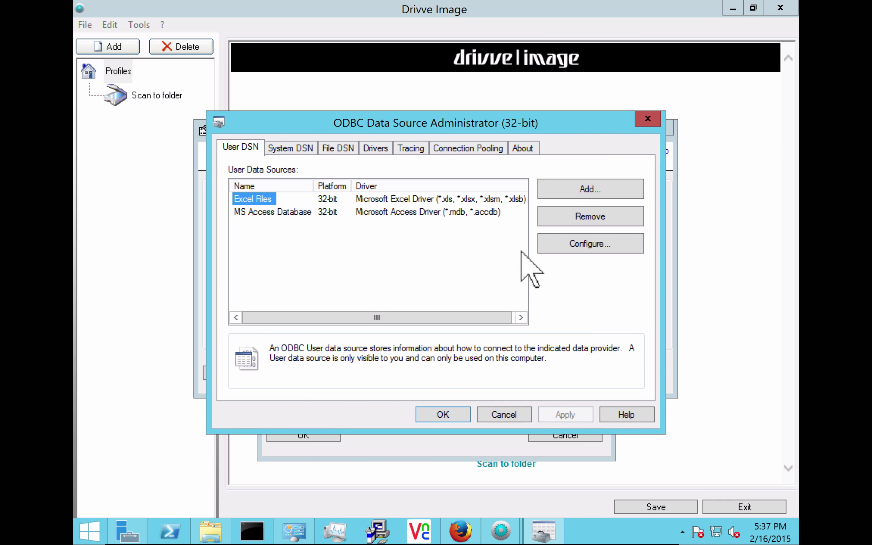
- Review the System DSN list (Customers-CSV, DrivvePrint, Northwind) and close the administrator unchanged
{"action": "left_click", "coordinate": [288, 153]}
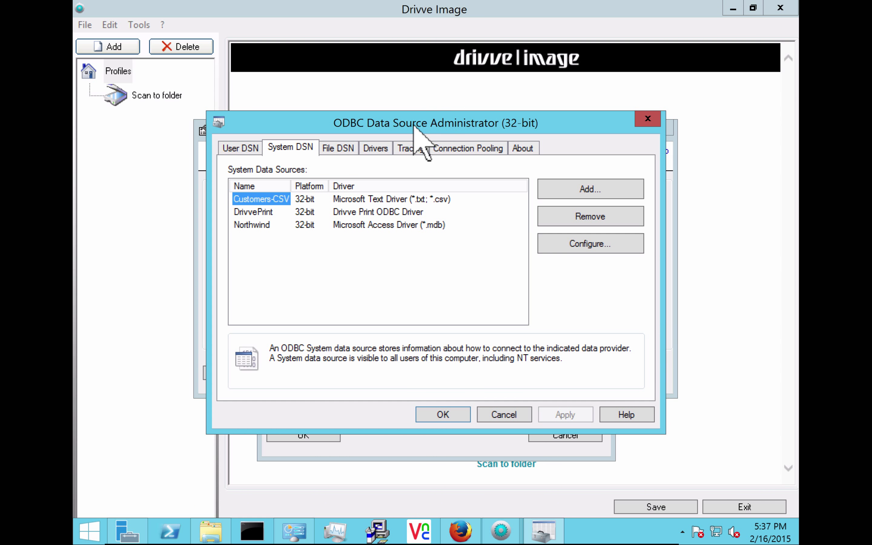
{"action": "mouse_move", "coordinate": [422, 125]}
{"action": "left_mouse_down"}
{"action": "mouse_move", "coordinate": [478, 153]}
{"action": "mouse_move", "coordinate": [445, 96]}
{"action": "mouse_move", "coordinate": [425, 114]}
{"action": "left_mouse_up"}
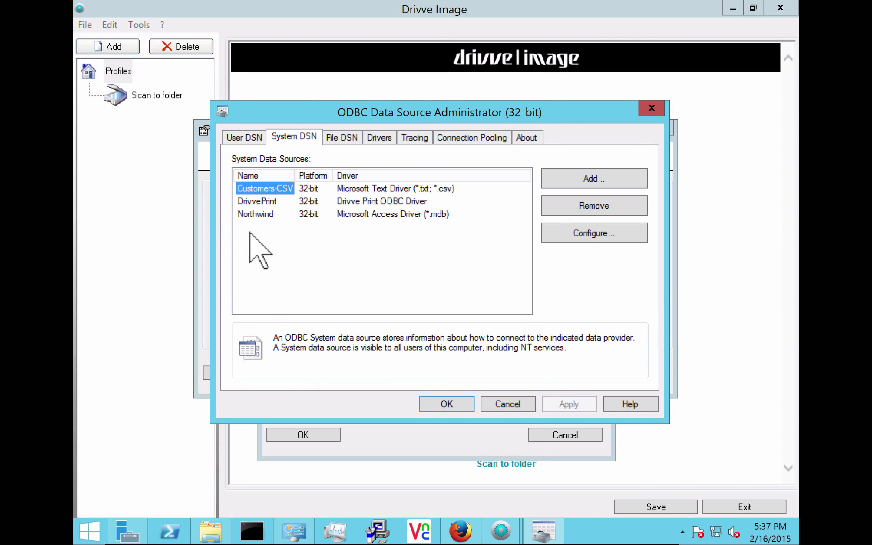
{"action": "left_click", "coordinate": [511, 413]}
- Try the Customers-CSV DSN with its Customers.csv table, then switch the DSN to Northwind
{"action": "left_click", "coordinate": [506, 244]}
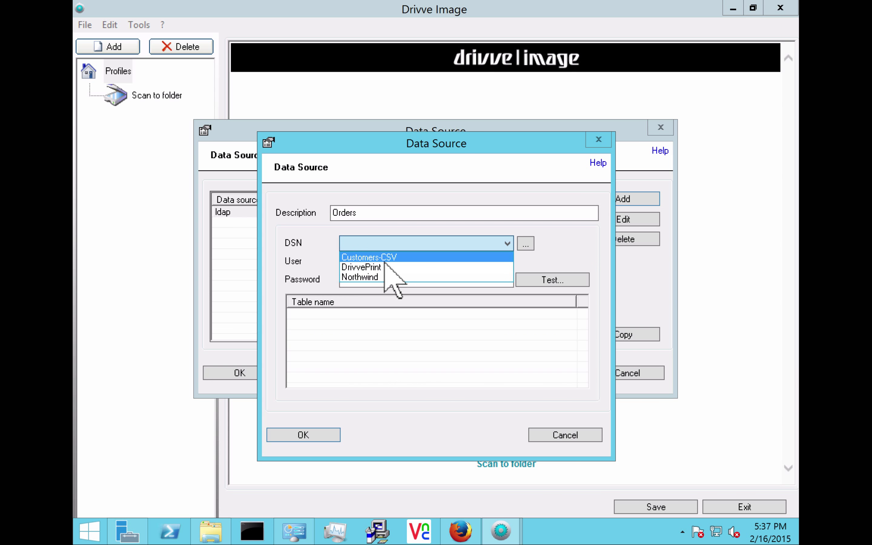
{"action": "left_click", "coordinate": [393, 258]}
{"action": "left_click", "coordinate": [557, 283]}
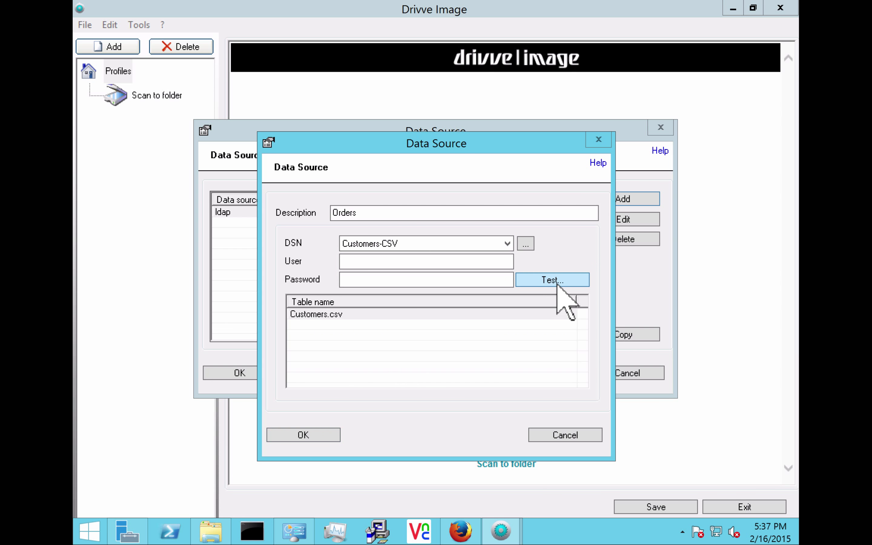
{"action": "left_click", "coordinate": [350, 314]}
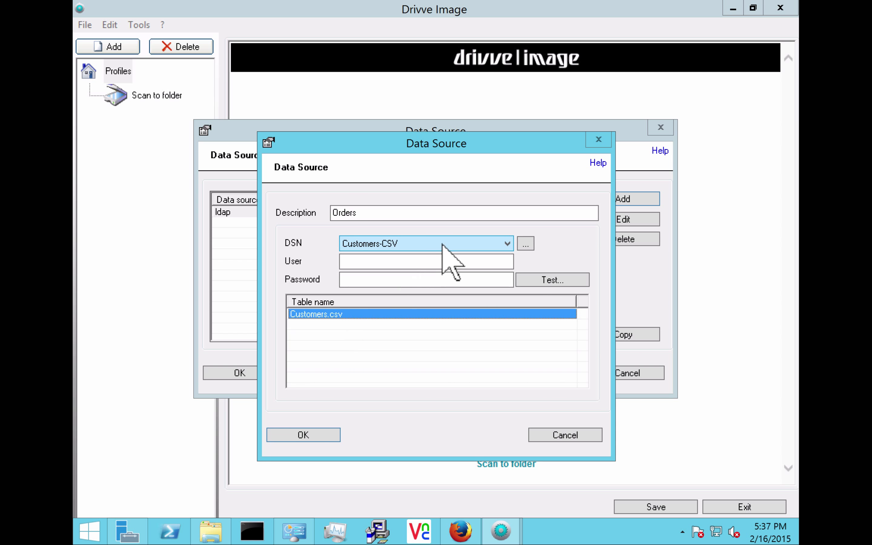
{"action": "left_click", "coordinate": [442, 245]}
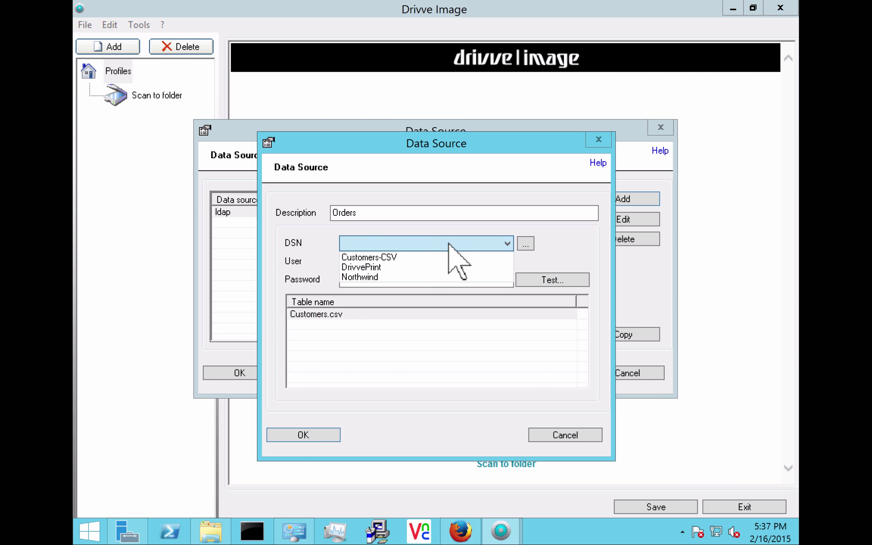
{"action": "left_click", "coordinate": [377, 278]}
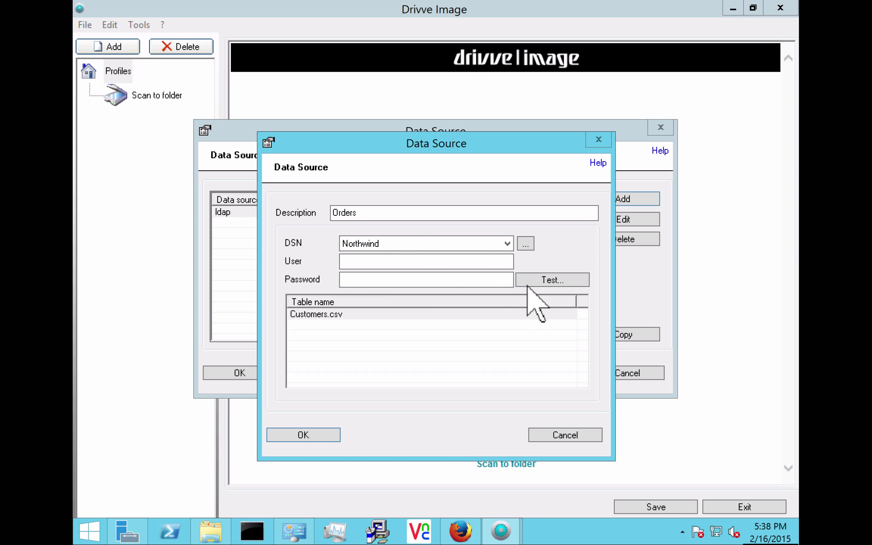
- Save the Orders ODBC source and close the Data Source list, keeping both sources
{"action": "left_click", "coordinate": [308, 440]}
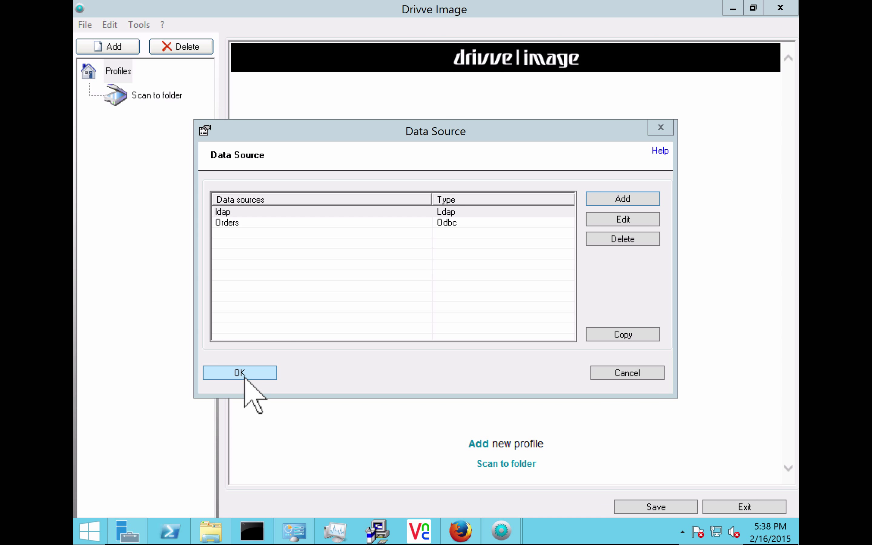
{"action": "left_click", "coordinate": [227, 383]}
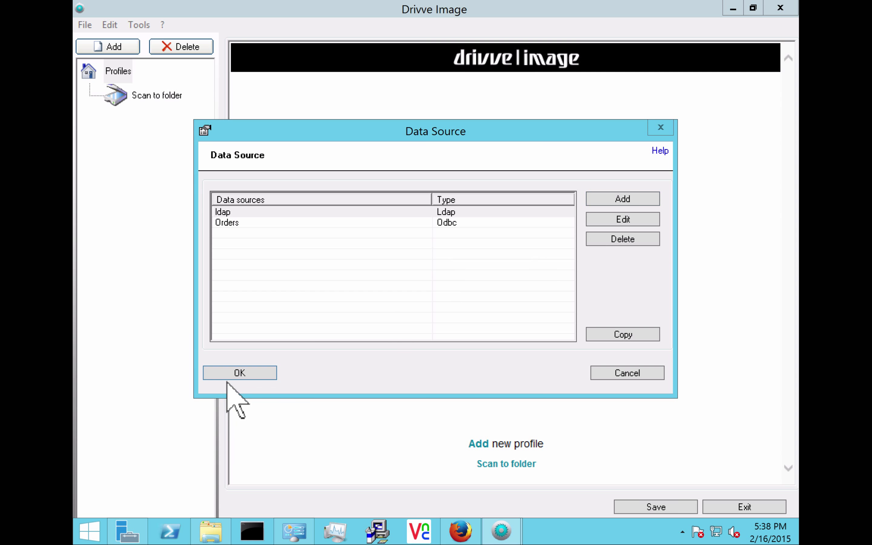
{"action": "left_click", "coordinate": [246, 377]}
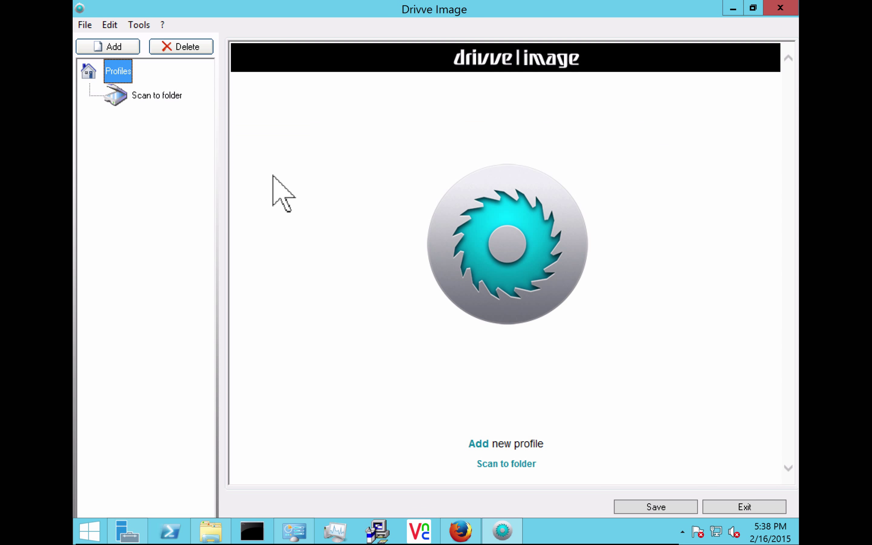